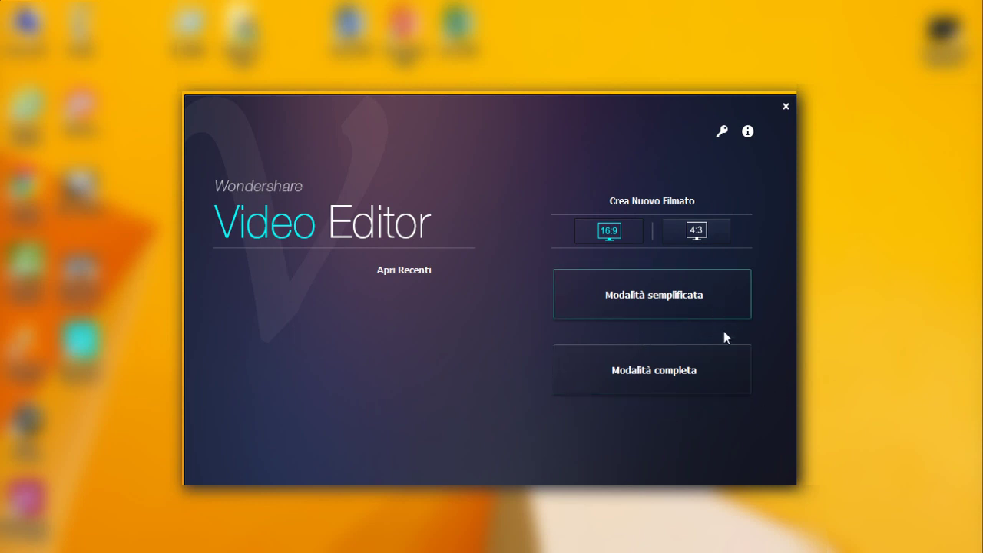
Step: Start a project in full mode, then glance at the help menu and the downloadable resource packs
{"action": "left_click", "coordinate": [710, 385]}
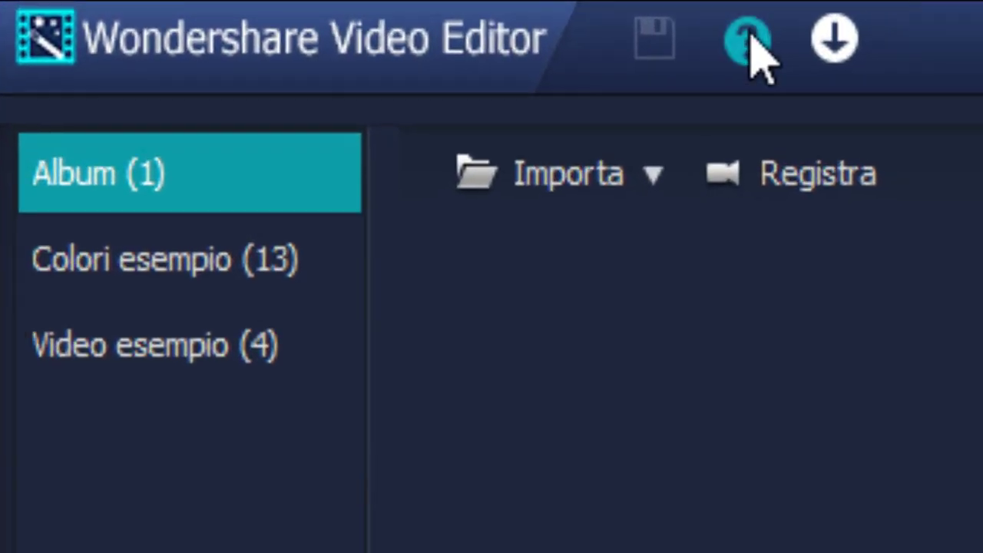
{"action": "left_click", "coordinate": [762, 38]}
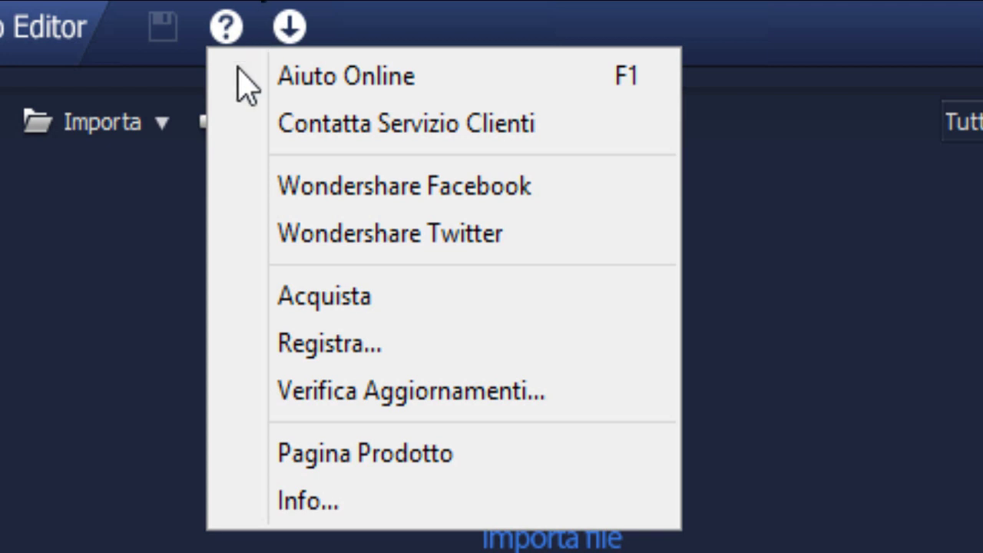
{"action": "left_click", "coordinate": [467, 14]}
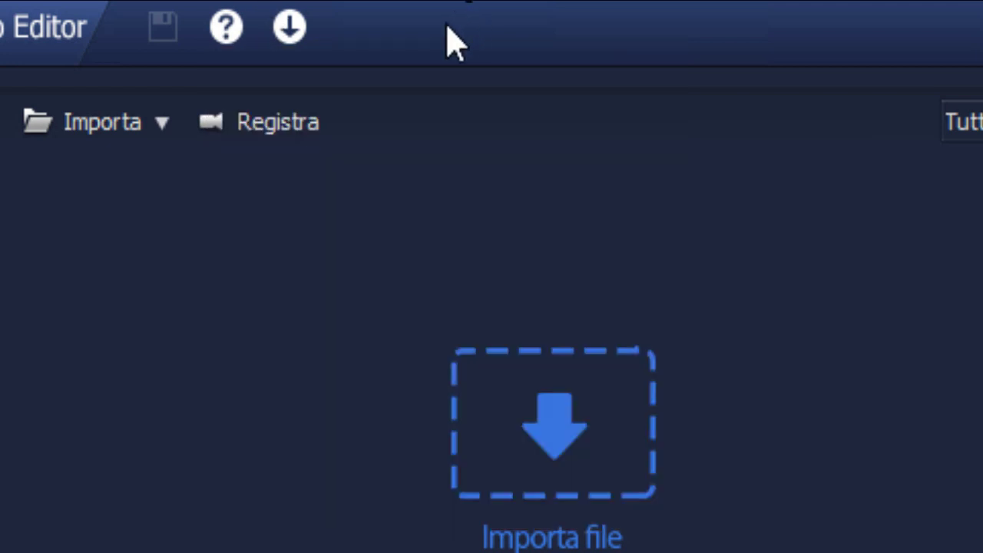
{"action": "left_click", "coordinate": [307, 25]}
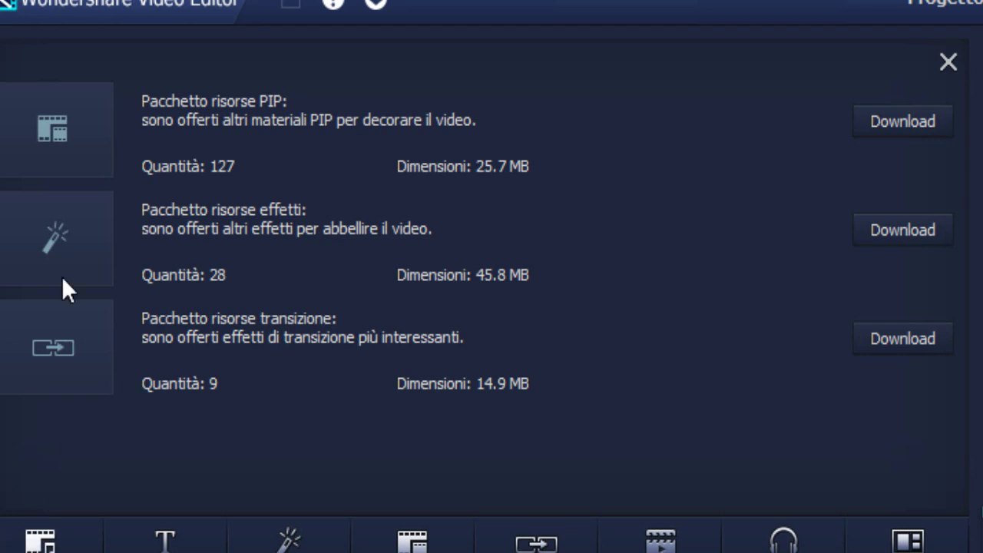
{"action": "left_click", "coordinate": [951, 66]}
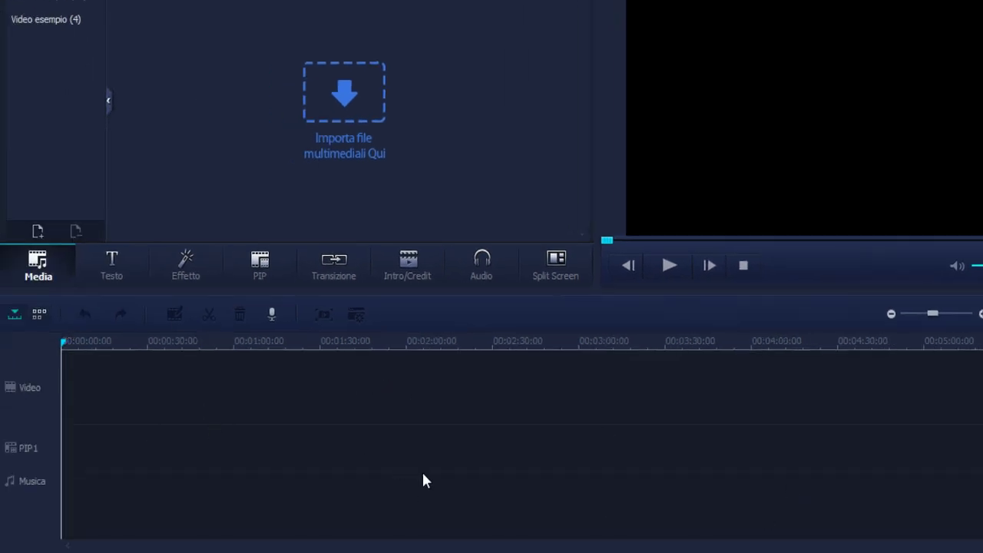
{"action": "left_click", "coordinate": [39, 315]}
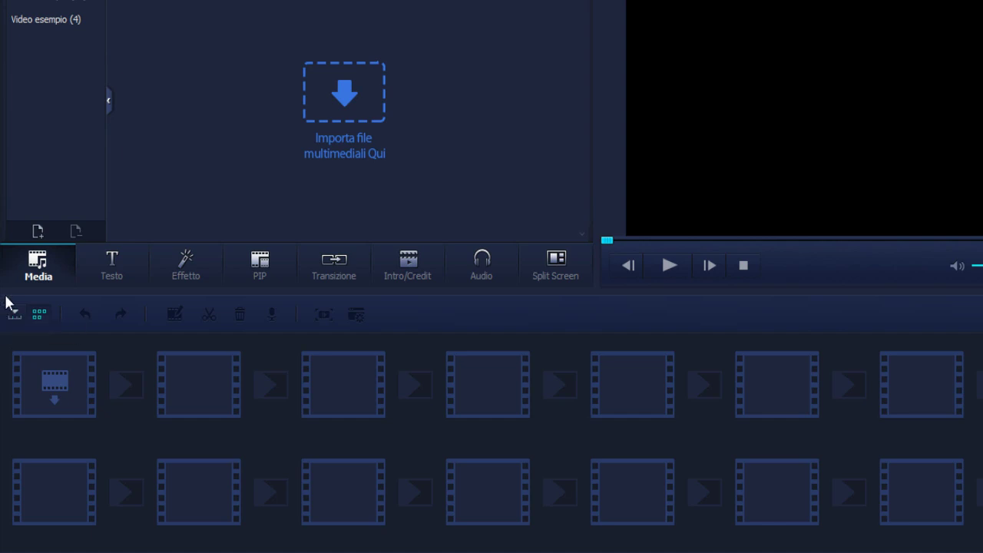
{"action": "left_click", "coordinate": [15, 315]}
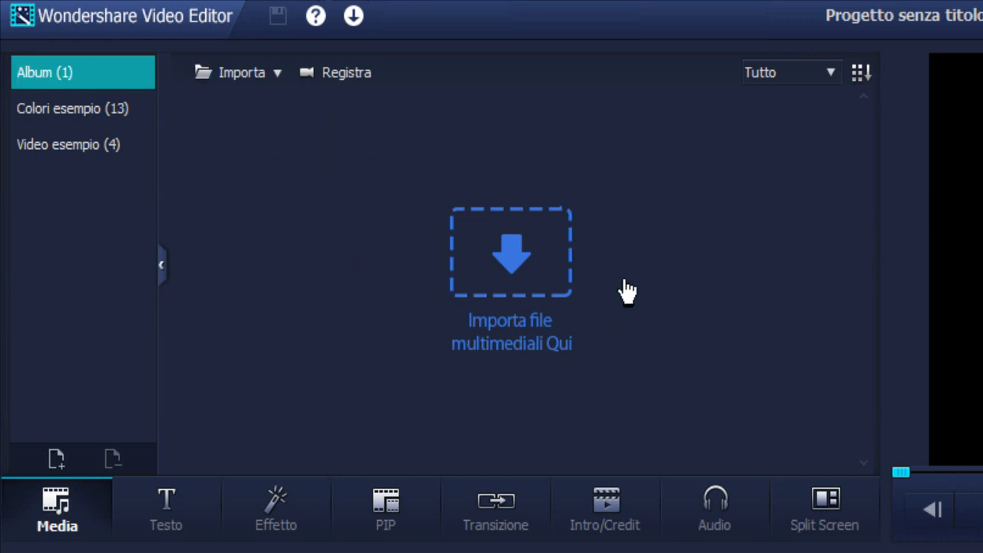
Step: Browse the sample colours, then preview the Countdown1 and Countdown2 sample videos
{"action": "left_click", "coordinate": [80, 106]}
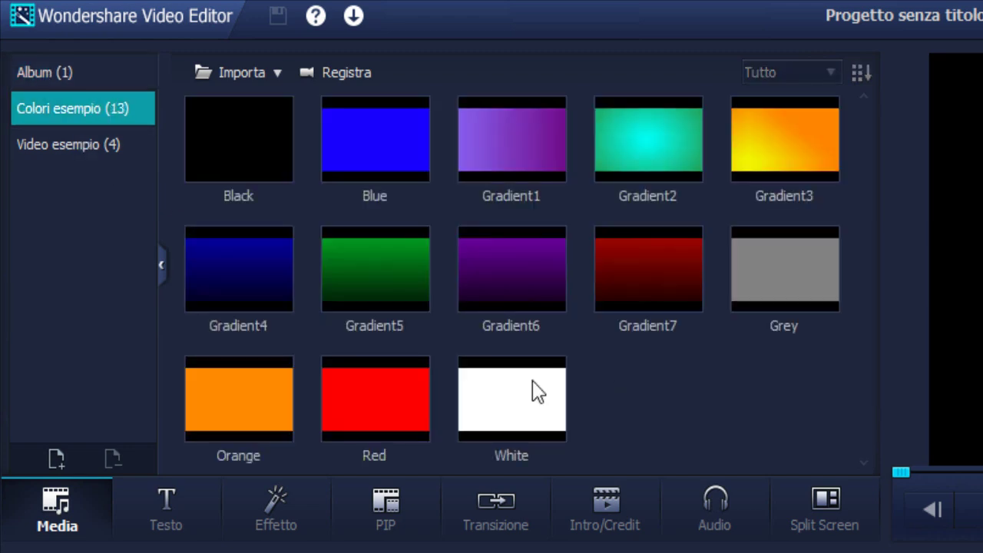
{"action": "left_click", "coordinate": [58, 150]}
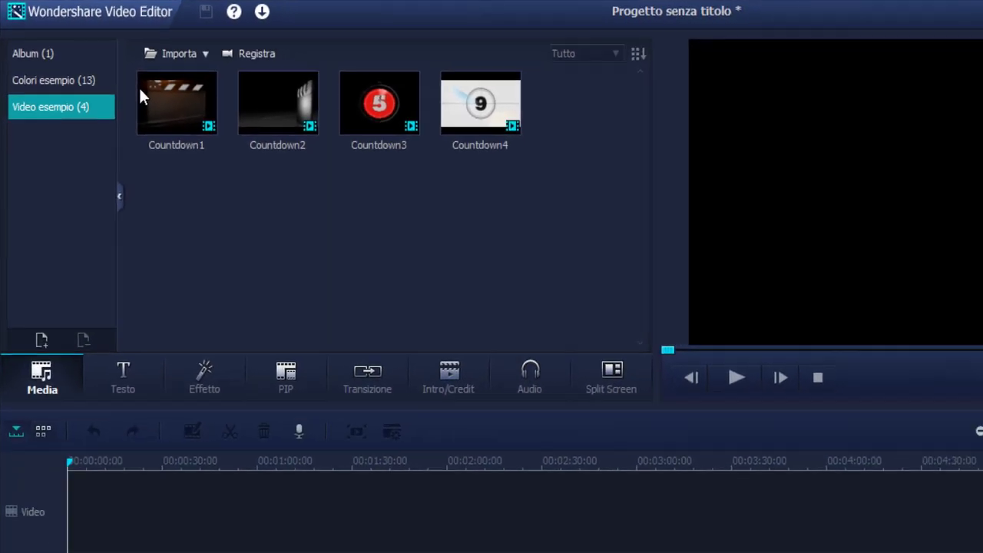
{"action": "double_click", "coordinate": [153, 90]}
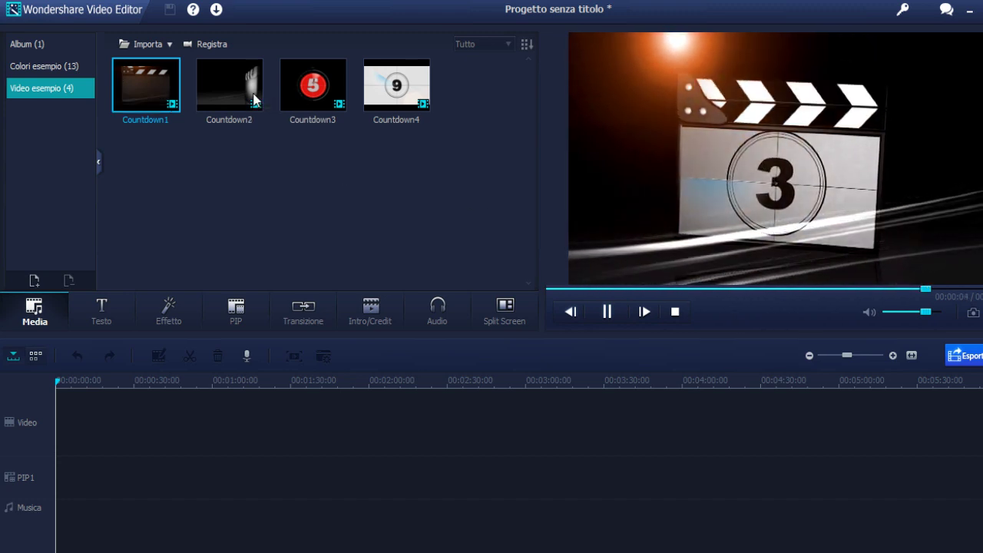
{"action": "left_click", "coordinate": [254, 92]}
{"action": "double_click", "coordinate": [257, 91]}
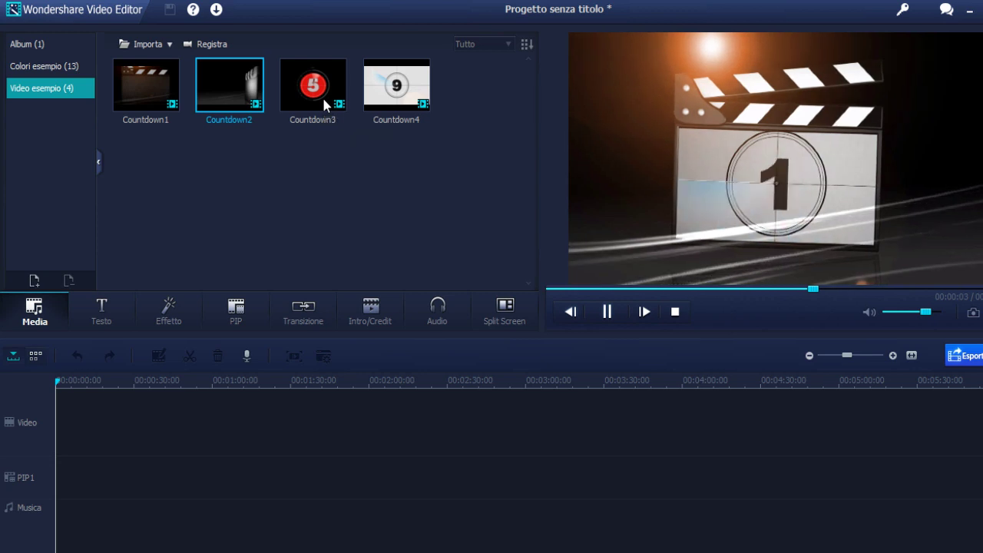
Step: Preview the Countdown3 and Countdown4 videos, then show the text templates library
{"action": "double_click", "coordinate": [325, 107]}
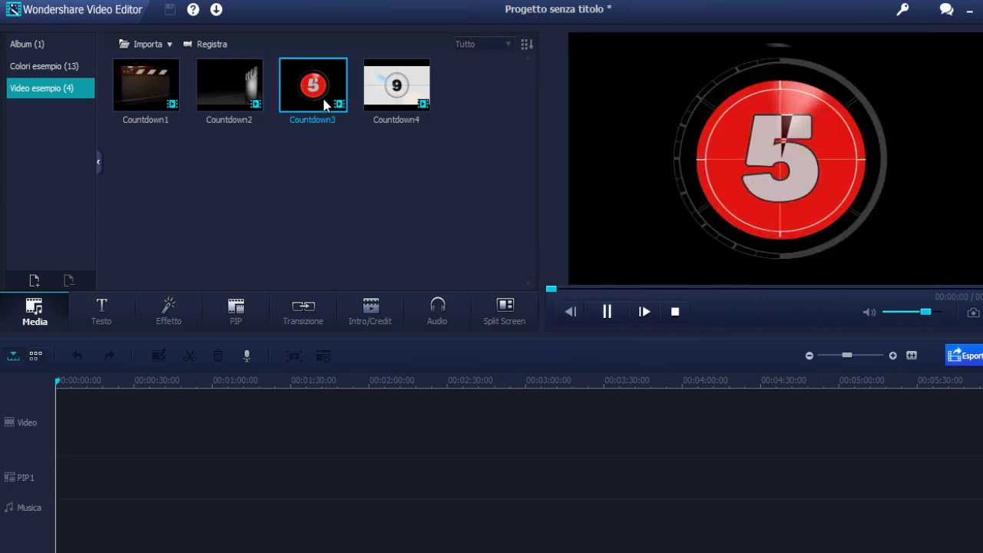
{"action": "left_click", "coordinate": [392, 90]}
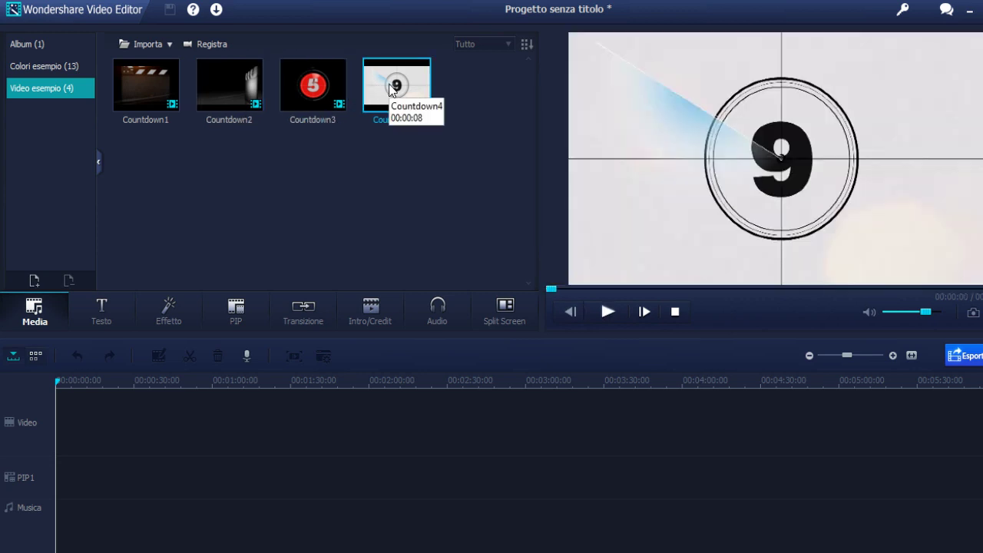
{"action": "double_click", "coordinate": [392, 91]}
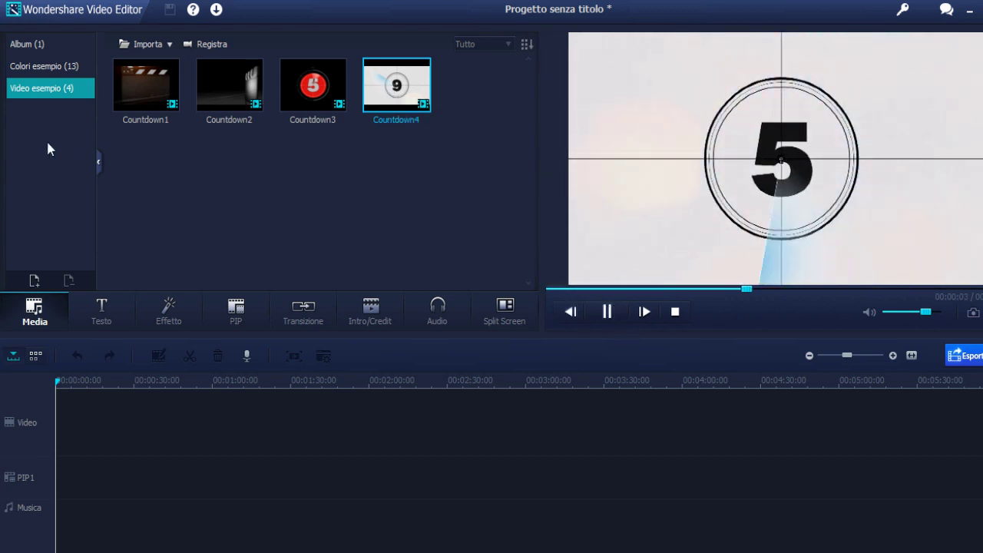
{"action": "left_click", "coordinate": [102, 318]}
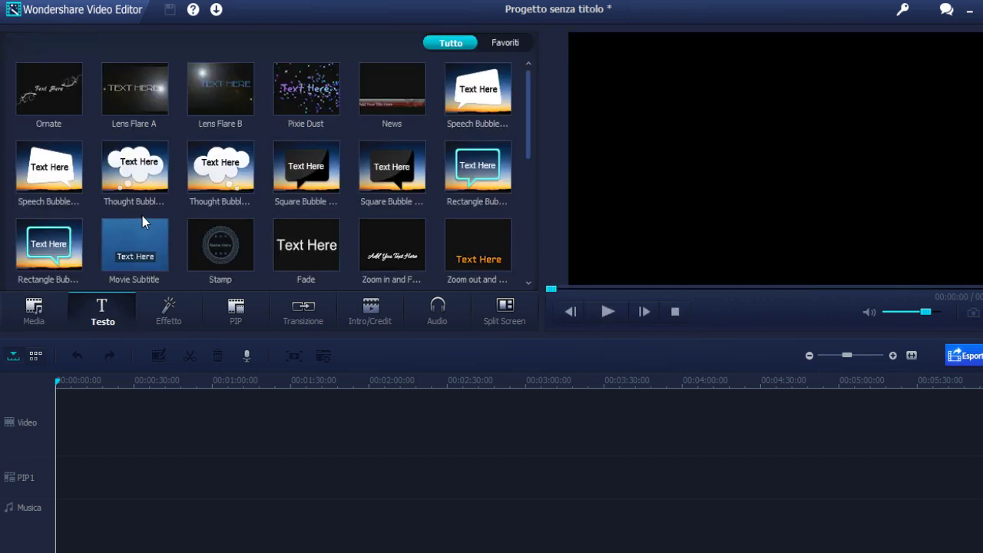
Step: Preview the Pixie Dust text template
{"action": "scroll", "coordinate": [346, 192], "scroll_direction": "down", "scroll_amount": 2}
{"action": "scroll", "coordinate": [348, 196], "scroll_direction": "up", "scroll_amount": 2}
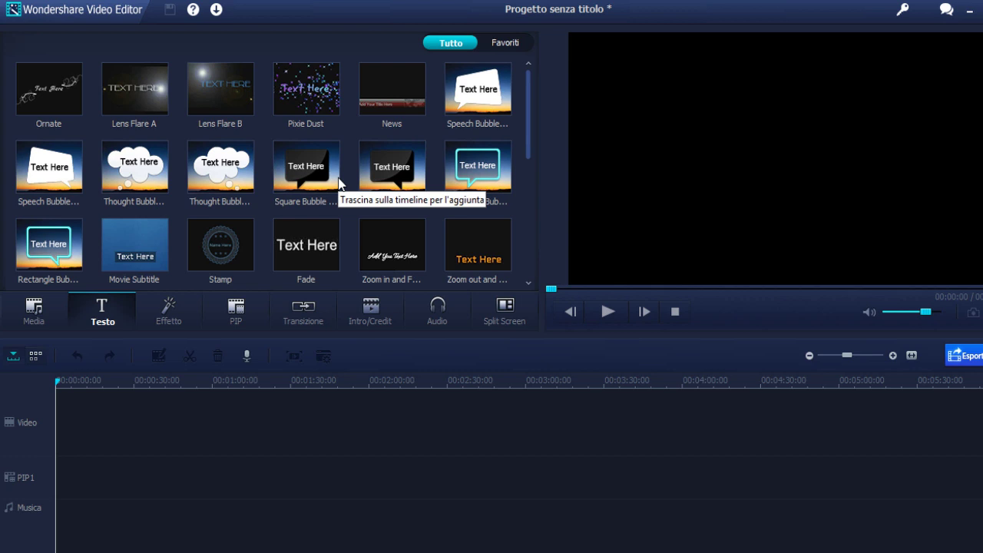
{"action": "left_click", "coordinate": [336, 93]}
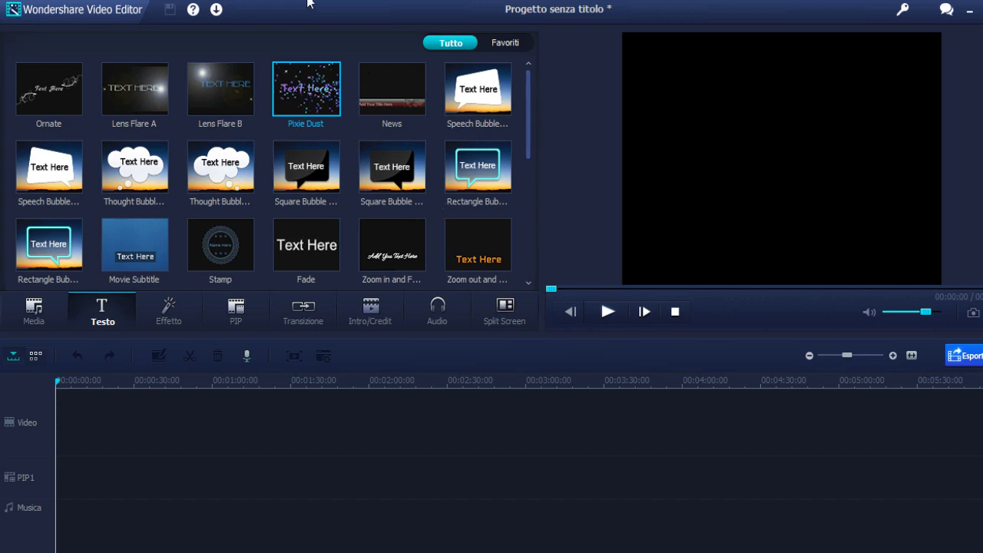
Step: Find and preview the Title text template, then show the visual effects library
{"action": "scroll", "coordinate": [194, 244], "scroll_direction": "down", "scroll_amount": 10}
{"action": "scroll", "coordinate": [194, 244], "scroll_direction": "up", "scroll_amount": 5}
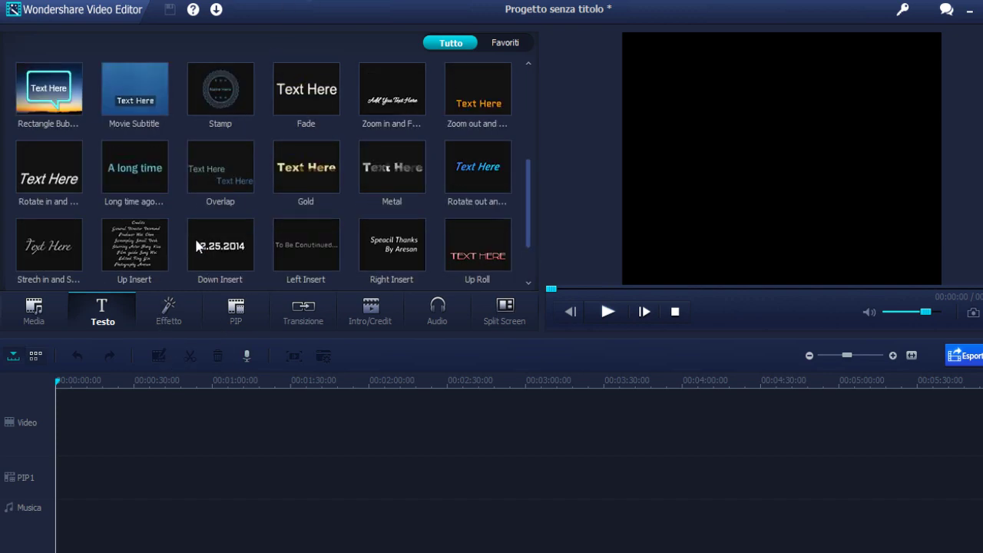
{"action": "scroll", "coordinate": [195, 245], "scroll_direction": "up", "scroll_amount": 5}
{"action": "scroll", "coordinate": [196, 245], "scroll_direction": "down", "scroll_amount": 3}
{"action": "scroll", "coordinate": [196, 245], "scroll_direction": "down", "scroll_amount": 7}
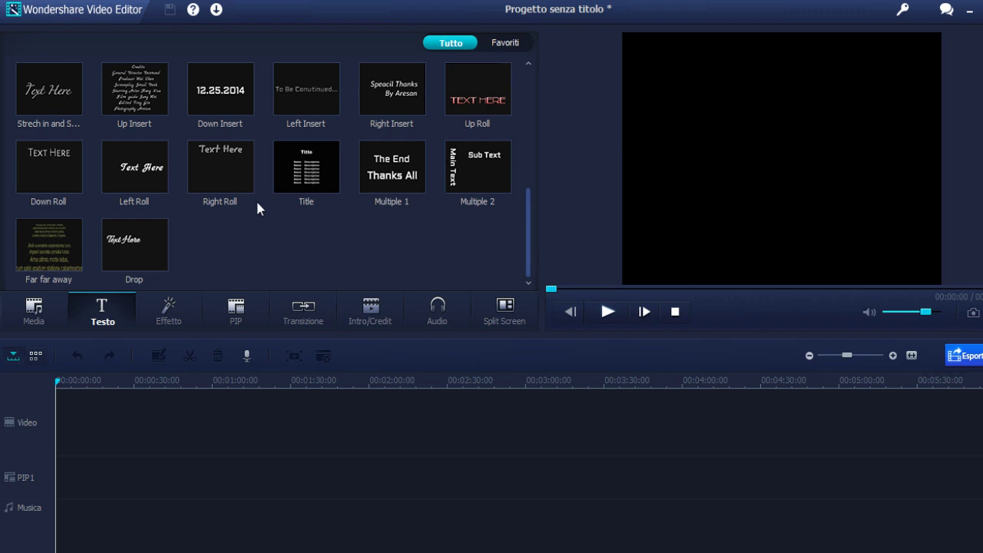
{"action": "left_click", "coordinate": [308, 189]}
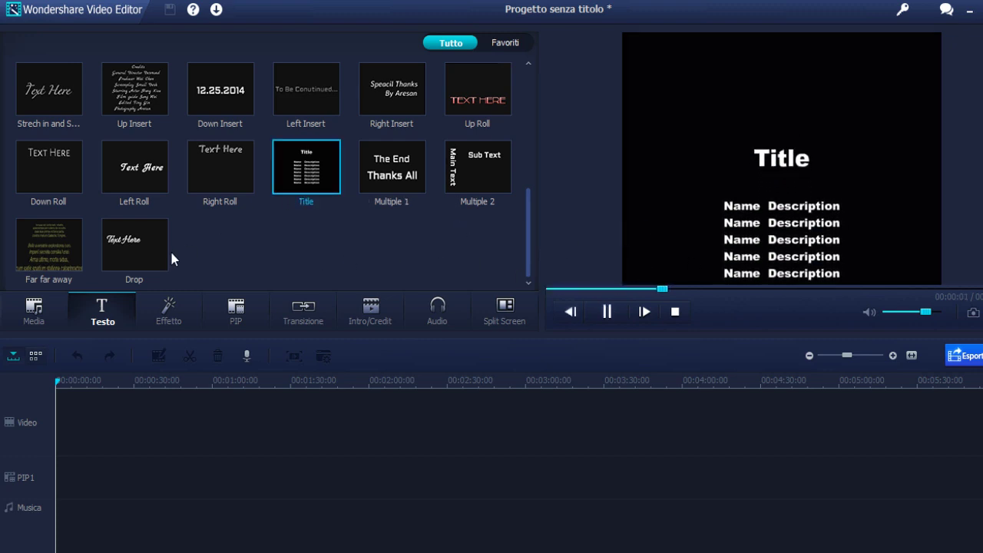
{"action": "left_click", "coordinate": [194, 329]}
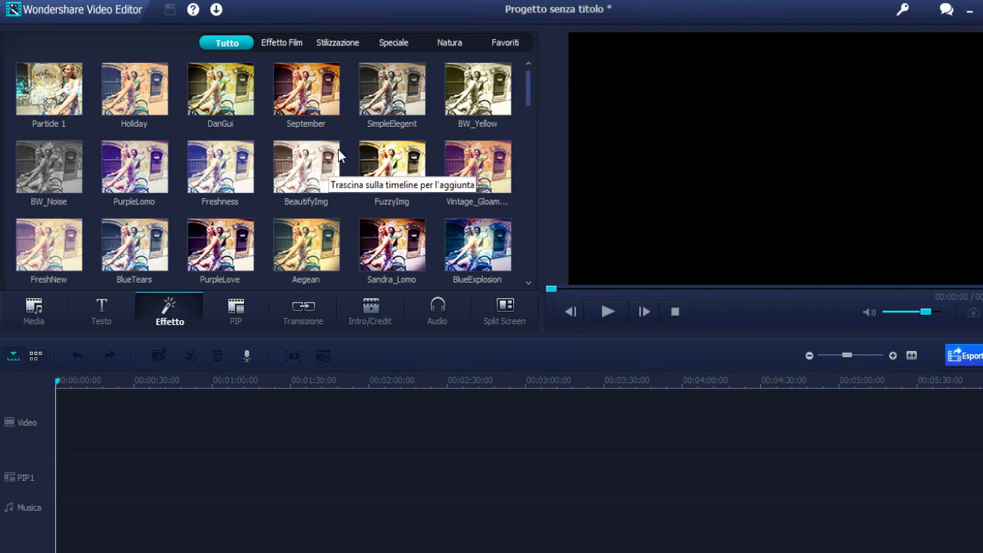
Step: Scroll through the effects grid, looking at filters like Jigsaw_A, Fisheye and Kaleidoscope
{"action": "scroll", "coordinate": [305, 154], "scroll_direction": "down", "scroll_amount": 4}
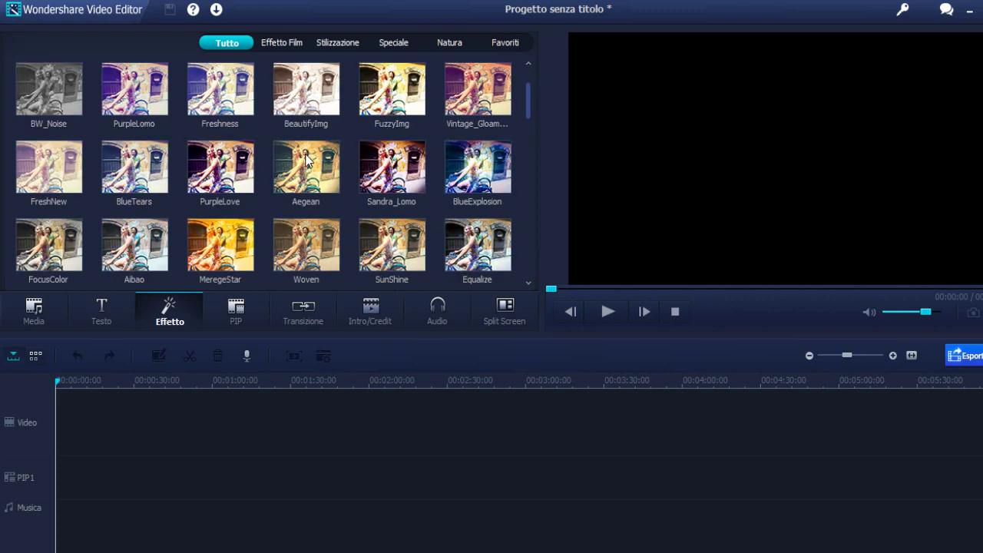
{"action": "scroll", "coordinate": [305, 153], "scroll_direction": "up", "scroll_amount": 5}
{"action": "scroll", "coordinate": [305, 154], "scroll_direction": "down", "scroll_amount": 1}
{"action": "scroll", "coordinate": [304, 153], "scroll_direction": "down", "scroll_amount": 4}
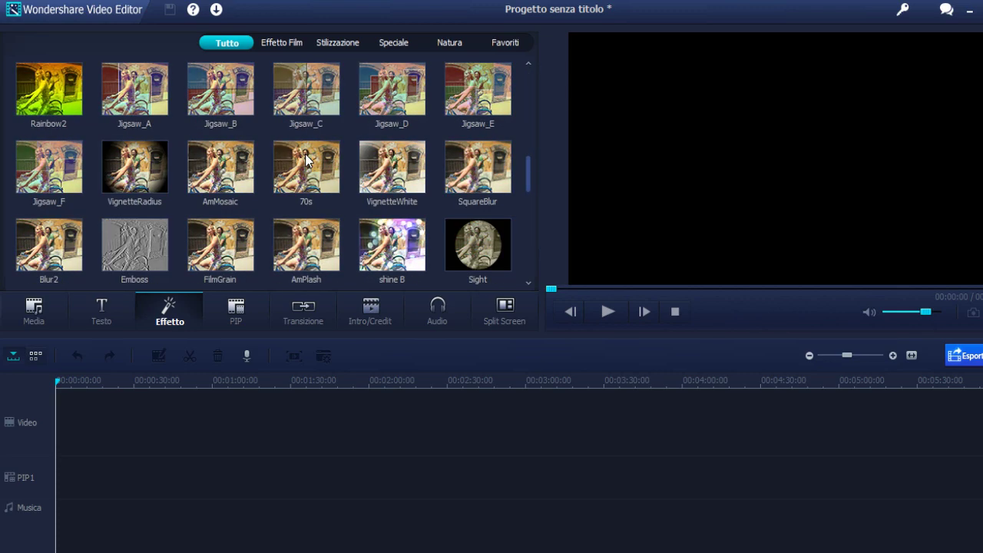
{"action": "scroll", "coordinate": [305, 154], "scroll_direction": "up", "scroll_amount": 4}
{"action": "scroll", "coordinate": [305, 158], "scroll_direction": "down", "scroll_amount": 3}
{"action": "scroll", "coordinate": [304, 158], "scroll_direction": "down", "scroll_amount": 3}
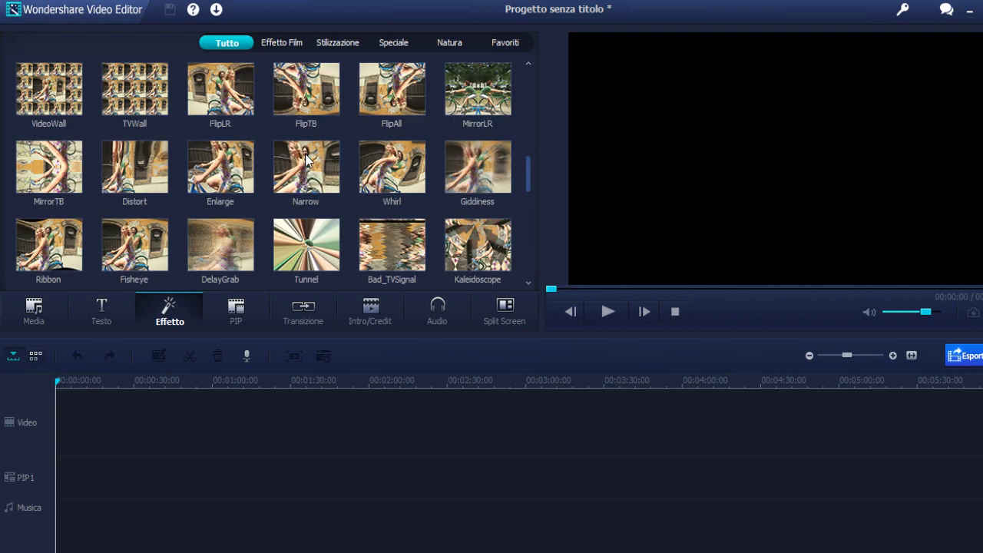
{"action": "scroll", "coordinate": [305, 157], "scroll_direction": "up", "scroll_amount": 3}
{"action": "scroll", "coordinate": [304, 157], "scroll_direction": "up", "scroll_amount": 4}
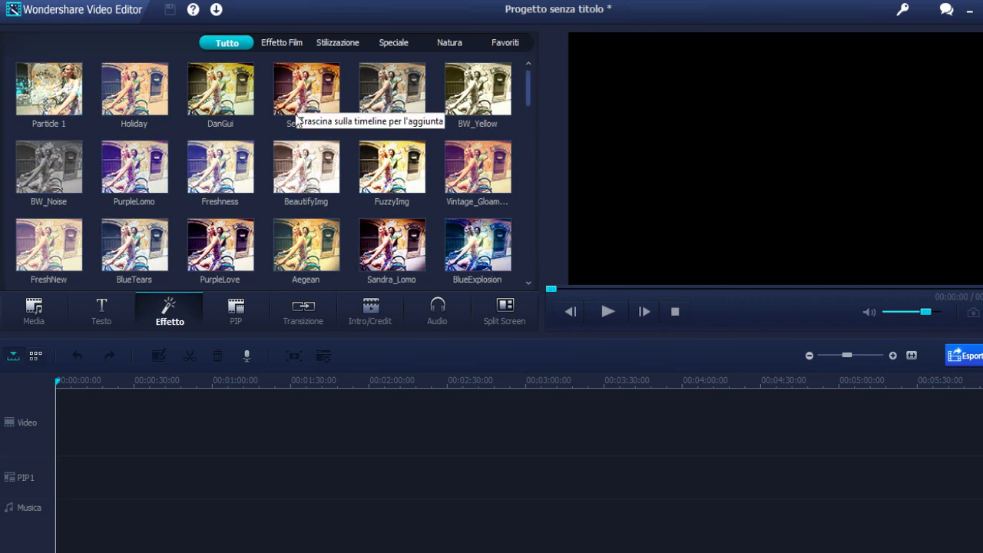
Step: In the PIP sticker library, preview the Monster-1 and Monster-7 stickers
{"action": "left_click", "coordinate": [230, 303]}
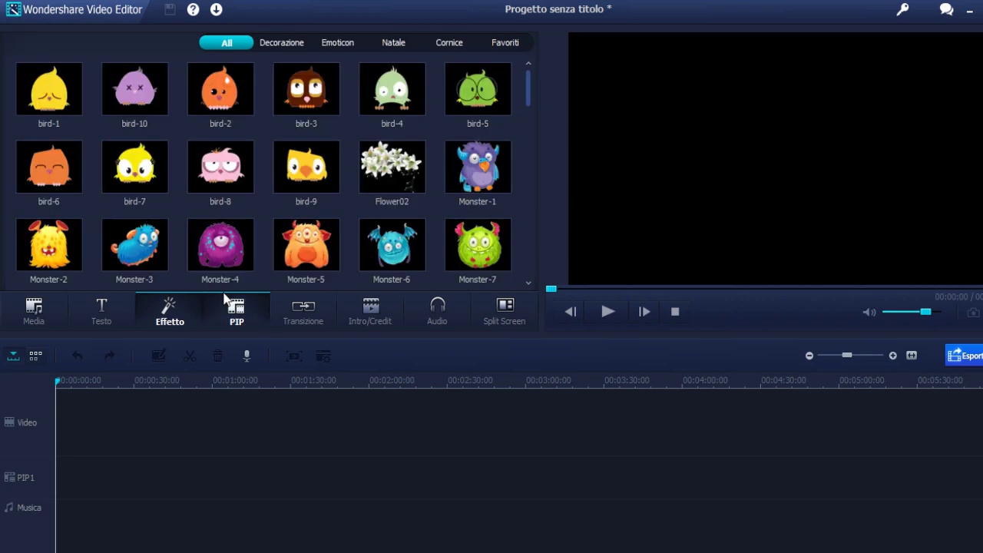
{"action": "scroll", "coordinate": [319, 163], "scroll_direction": "down", "scroll_amount": 1}
{"action": "scroll", "coordinate": [304, 137], "scroll_direction": "up", "scroll_amount": 1}
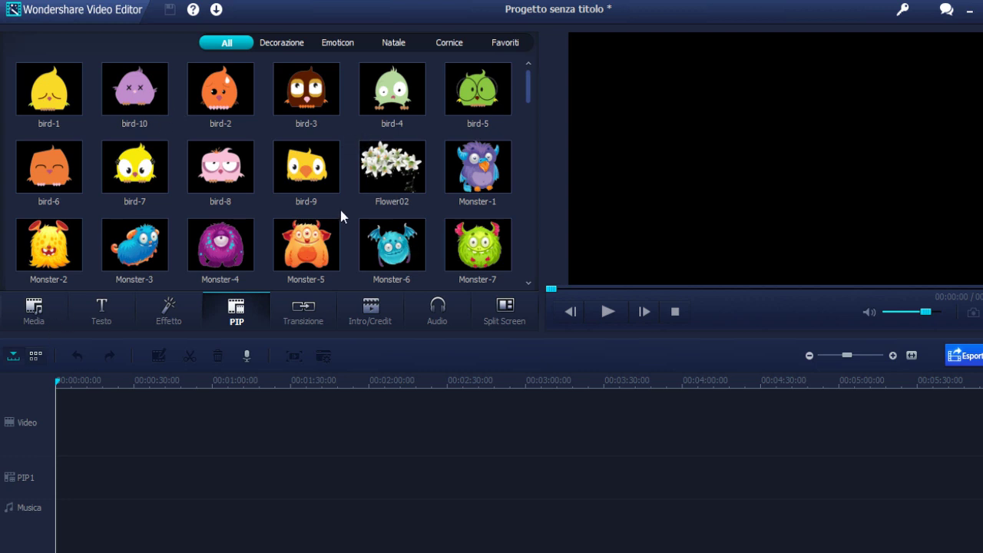
{"action": "left_click", "coordinate": [468, 173]}
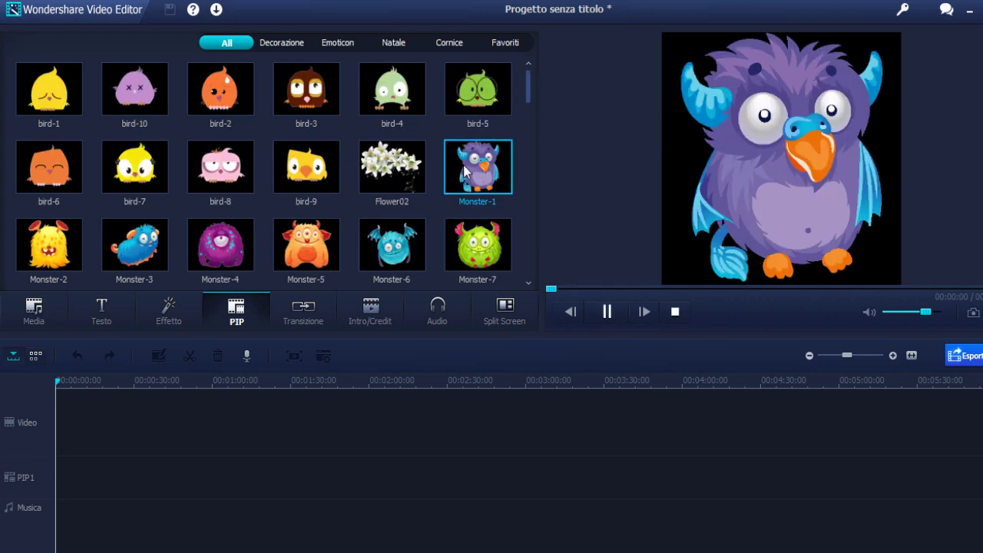
{"action": "left_click", "coordinate": [444, 242]}
{"action": "left_click", "coordinate": [445, 243]}
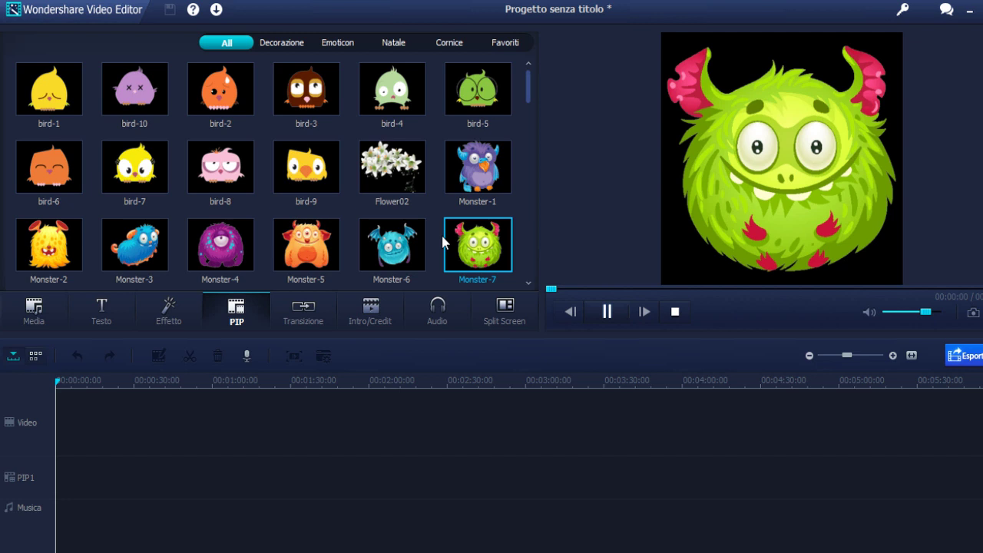
Step: Scroll down to the film frame stickers and preview Frame 6
{"action": "scroll", "coordinate": [443, 242], "scroll_direction": "down", "scroll_amount": 5}
{"action": "scroll", "coordinate": [443, 243], "scroll_direction": "down", "scroll_amount": 2}
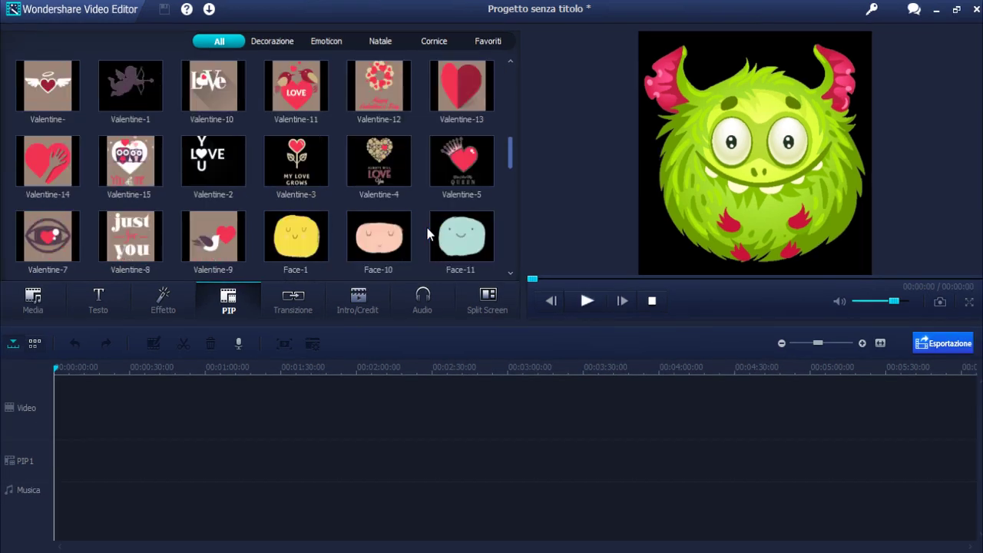
{"action": "scroll", "coordinate": [443, 243], "scroll_direction": "down", "scroll_amount": 2}
{"action": "scroll", "coordinate": [428, 234], "scroll_direction": "down", "scroll_amount": 2}
{"action": "scroll", "coordinate": [429, 234], "scroll_direction": "down", "scroll_amount": 2}
{"action": "scroll", "coordinate": [429, 234], "scroll_direction": "down", "scroll_amount": 2}
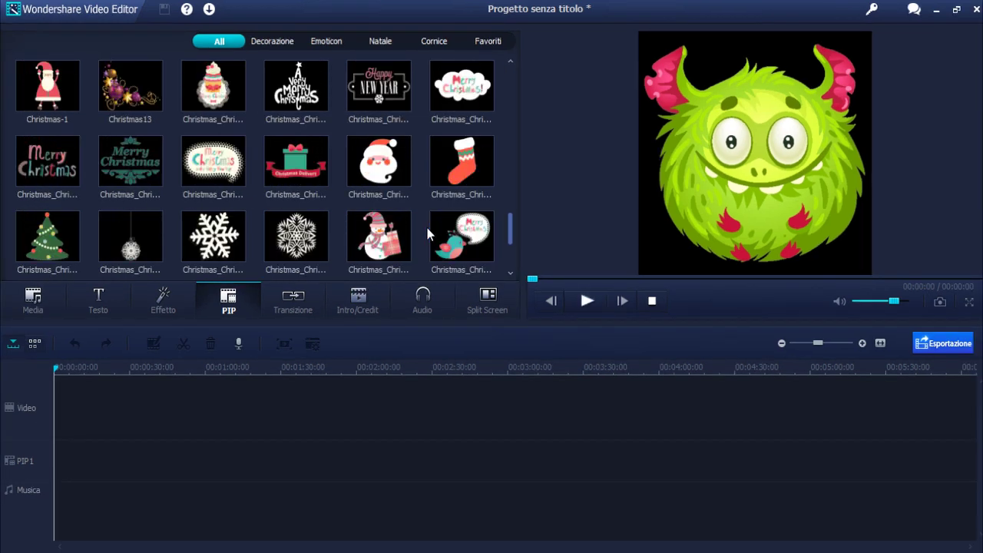
{"action": "scroll", "coordinate": [428, 234], "scroll_direction": "down", "scroll_amount": 2}
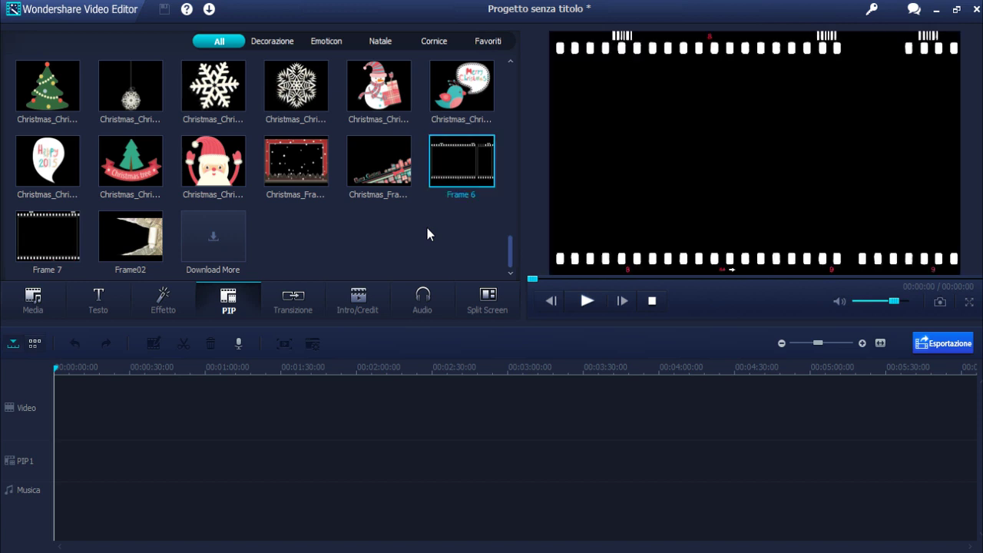
{"action": "left_click", "coordinate": [427, 228]}
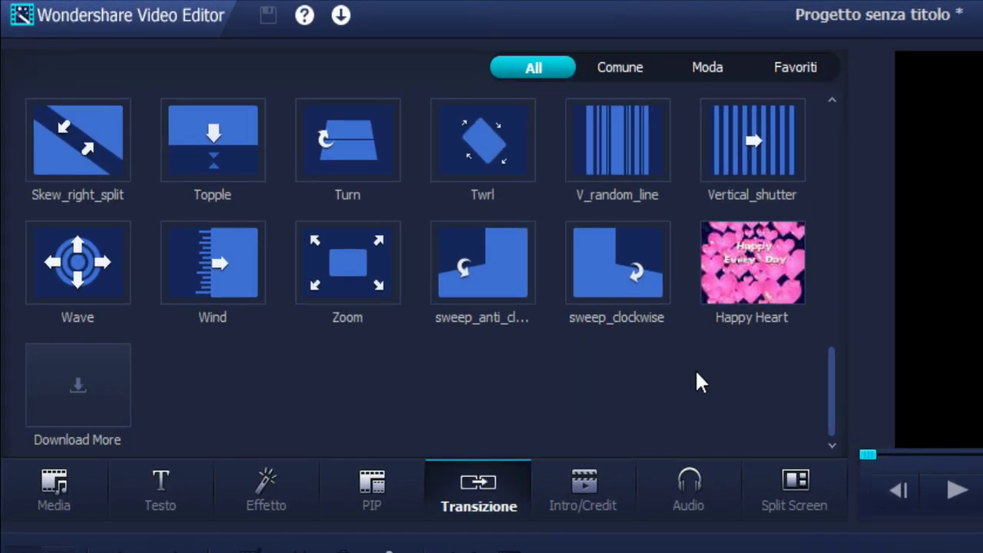
{"action": "scroll", "coordinate": [696, 373], "scroll_direction": "up", "scroll_amount": 10}
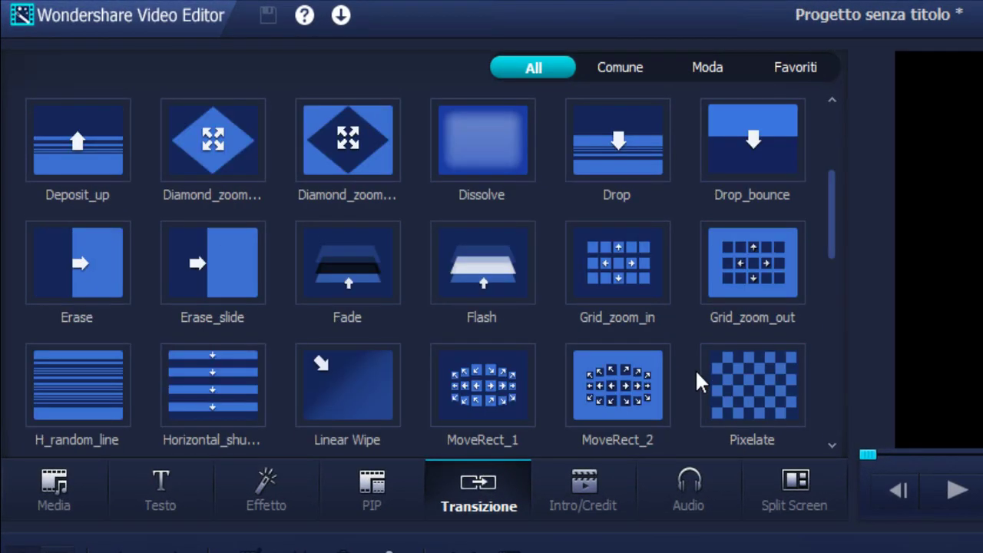
{"action": "scroll", "coordinate": [696, 373], "scroll_direction": "up", "scroll_amount": 3}
{"action": "scroll", "coordinate": [697, 374], "scroll_direction": "down", "scroll_amount": 5}
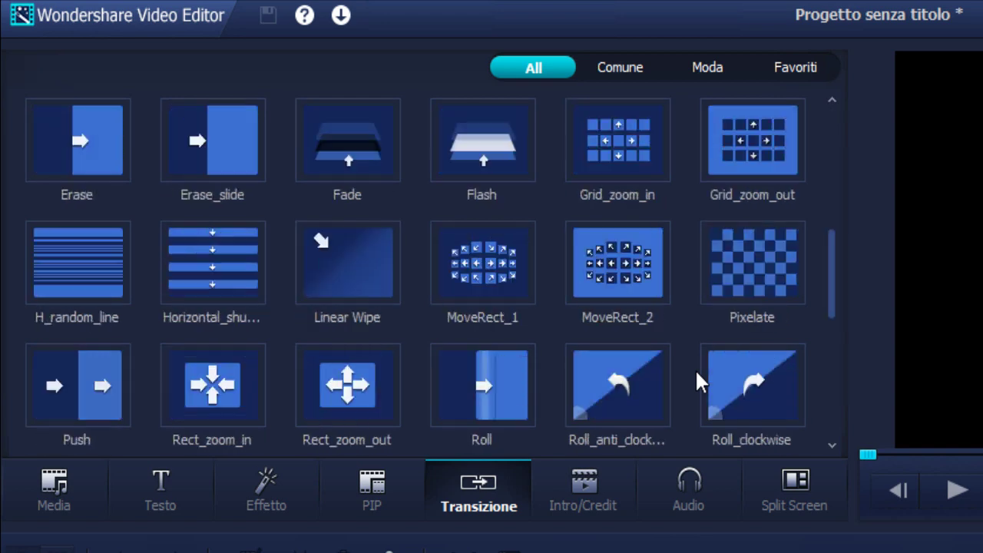
{"action": "scroll", "coordinate": [696, 374], "scroll_direction": "down", "scroll_amount": 1}
{"action": "scroll", "coordinate": [696, 374], "scroll_direction": "up", "scroll_amount": 6}
{"action": "scroll", "coordinate": [696, 374], "scroll_direction": "down", "scroll_amount": 10}
{"action": "scroll", "coordinate": [697, 373], "scroll_direction": "up", "scroll_amount": 10}
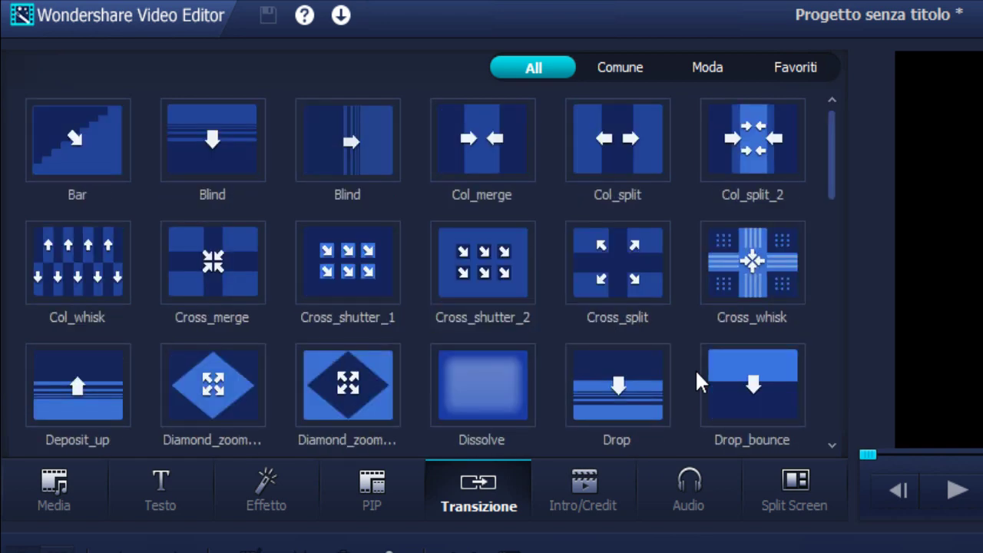
{"action": "scroll", "coordinate": [695, 368], "scroll_direction": "down", "scroll_amount": 5}
{"action": "scroll", "coordinate": [696, 369], "scroll_direction": "up", "scroll_amount": 5}
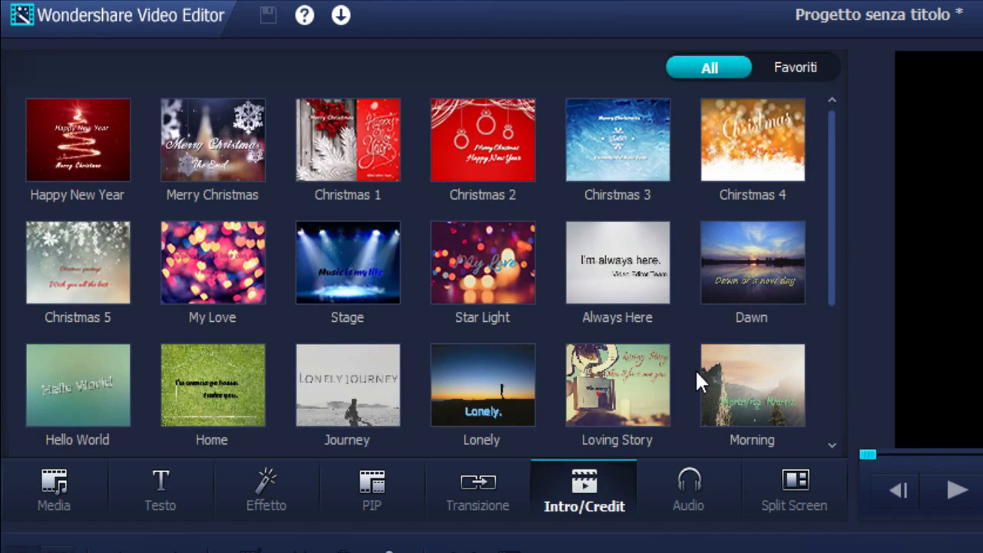
Step: Scroll through the Intro/Credit template grid
{"action": "scroll", "coordinate": [695, 369], "scroll_direction": "down", "scroll_amount": 3}
{"action": "scroll", "coordinate": [695, 369], "scroll_direction": "up", "scroll_amount": 3}
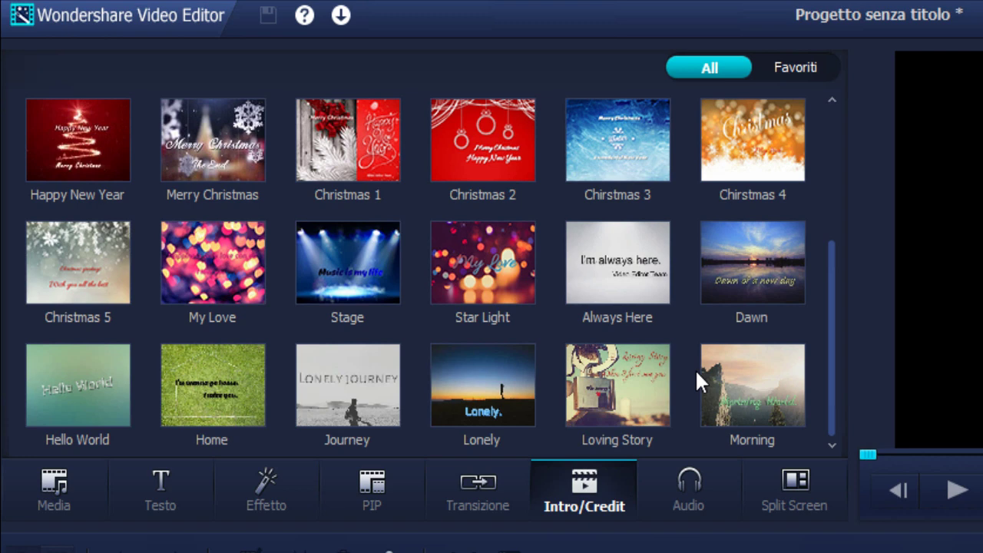
{"action": "scroll", "coordinate": [695, 369], "scroll_direction": "down", "scroll_amount": 2}
{"action": "scroll", "coordinate": [695, 369], "scroll_direction": "up", "scroll_amount": 2}
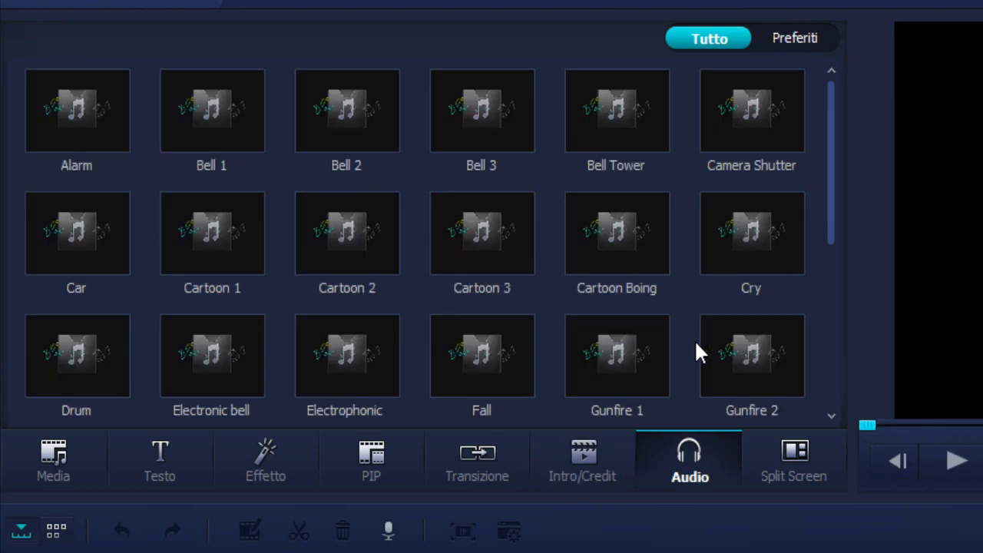
Step: Scroll through the sound effects grid with Alarm, Bell 1 and Camera Shutter
{"action": "scroll", "coordinate": [696, 344], "scroll_direction": "down", "scroll_amount": 5}
{"action": "scroll", "coordinate": [696, 344], "scroll_direction": "up", "scroll_amount": 5}
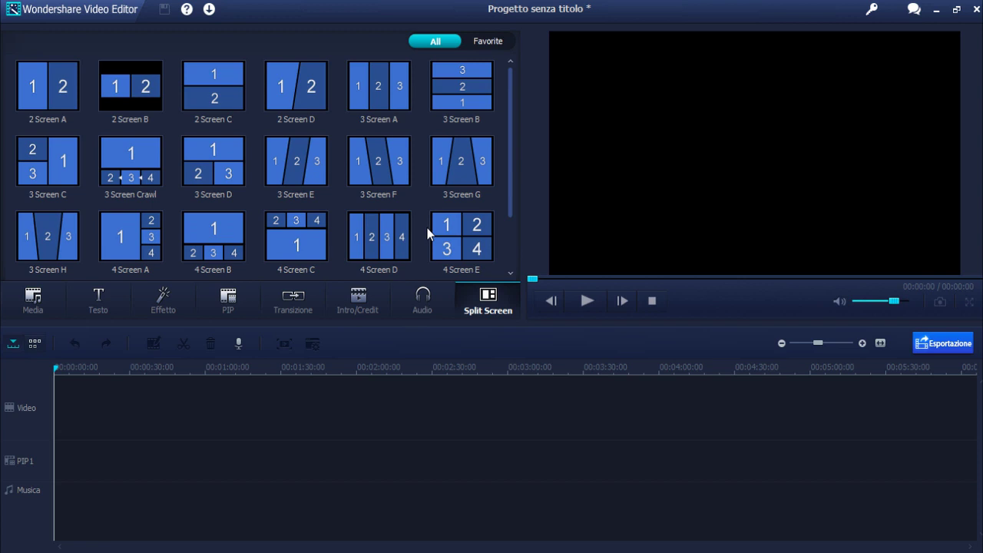
Step: Preview the 4 Screen E, 6 Screen, 2 Screen A and 2 Screen B split layouts
{"action": "left_click", "coordinate": [430, 230]}
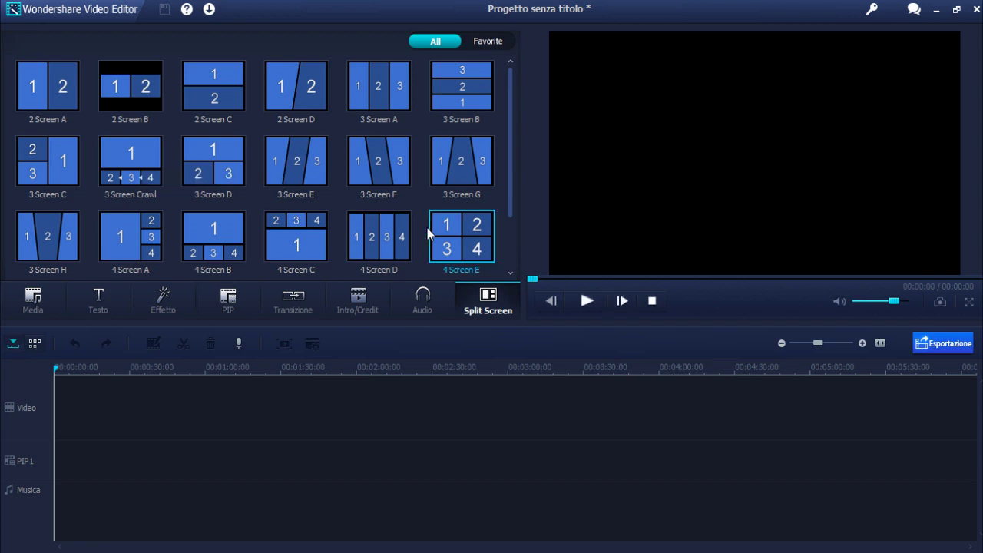
{"action": "scroll", "coordinate": [428, 231], "scroll_direction": "down", "scroll_amount": 1}
{"action": "key", "text": "Down"}
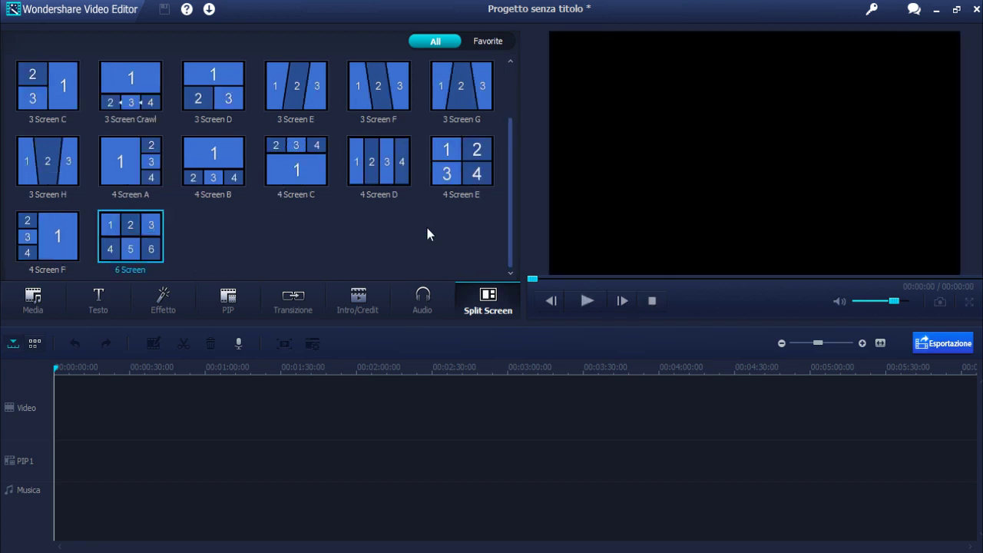
{"action": "scroll", "coordinate": [428, 229], "scroll_direction": "up", "scroll_amount": 1}
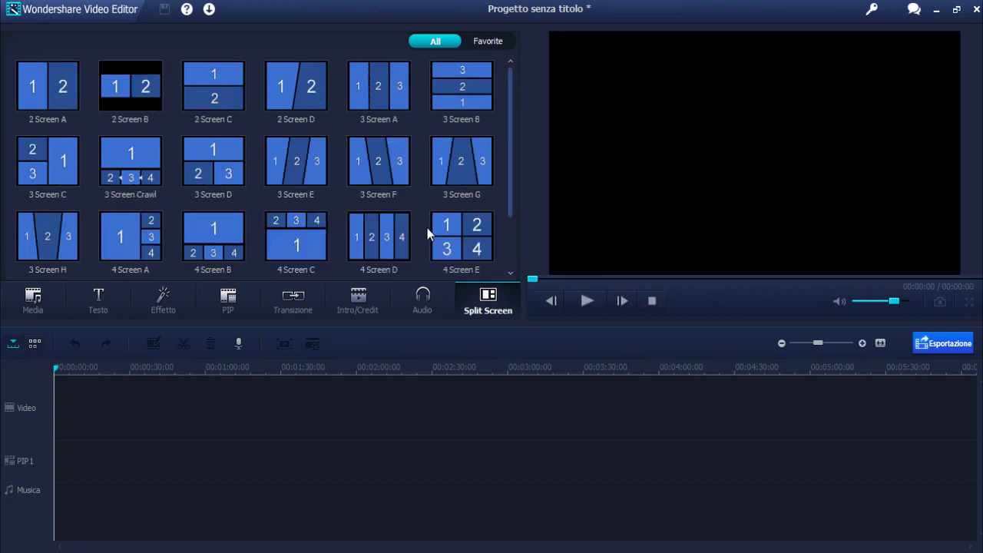
{"action": "key", "text": "Home"}
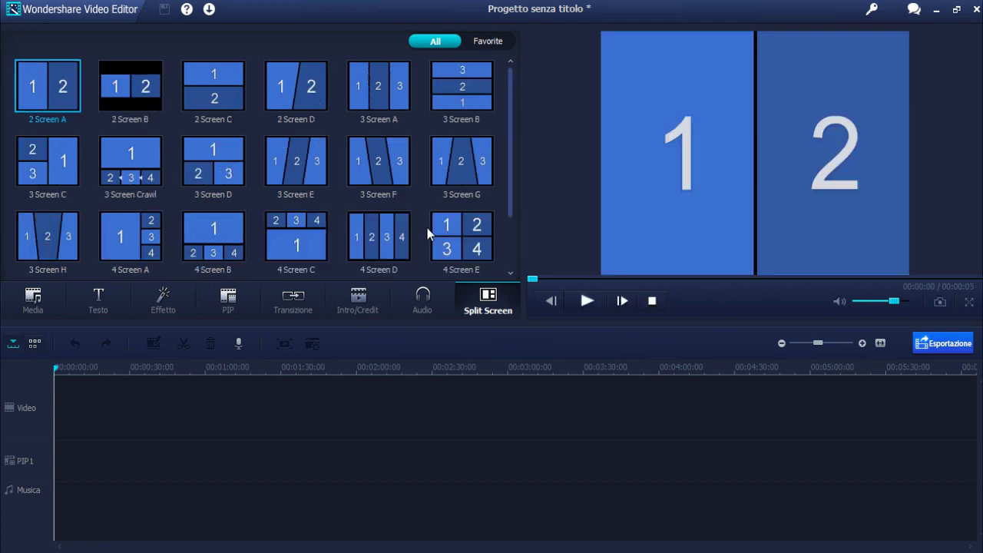
{"action": "key", "text": "Right"}
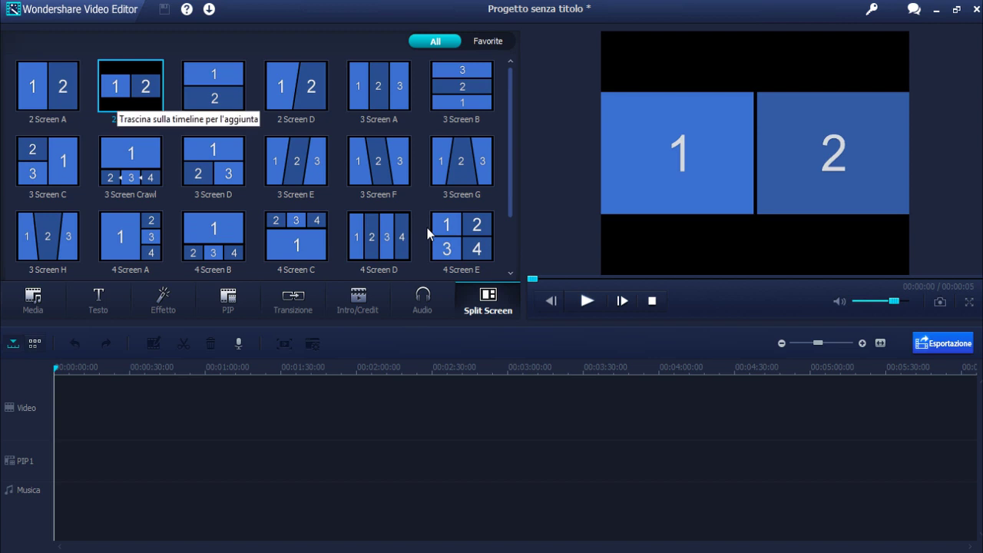